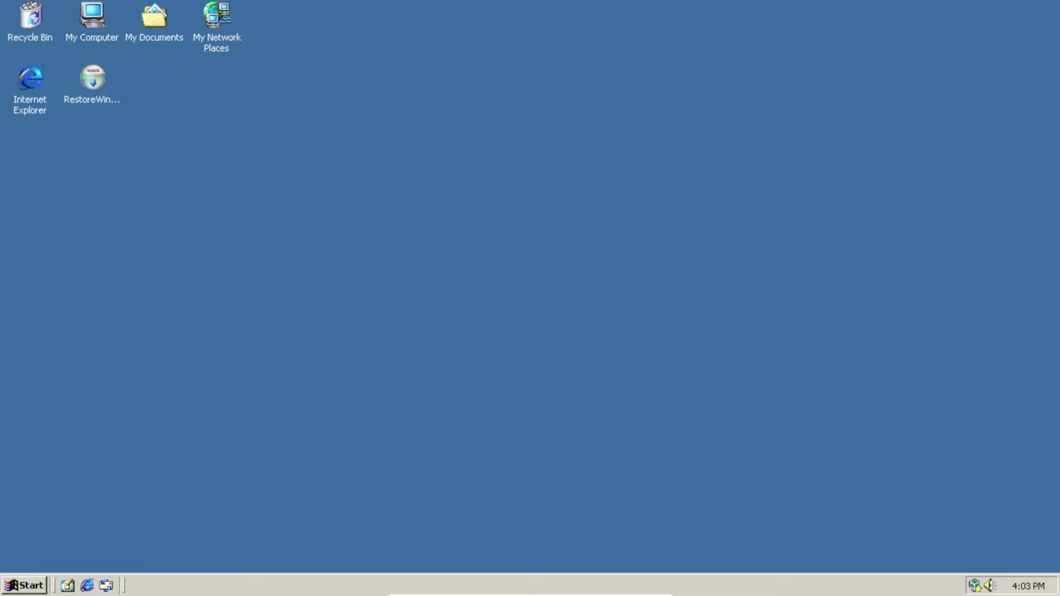
In Internet Options' LAN settings, turn on Use a proxy server and open its Advanced proxy settings.
click(28, 585)
mouse_move(180, 454)
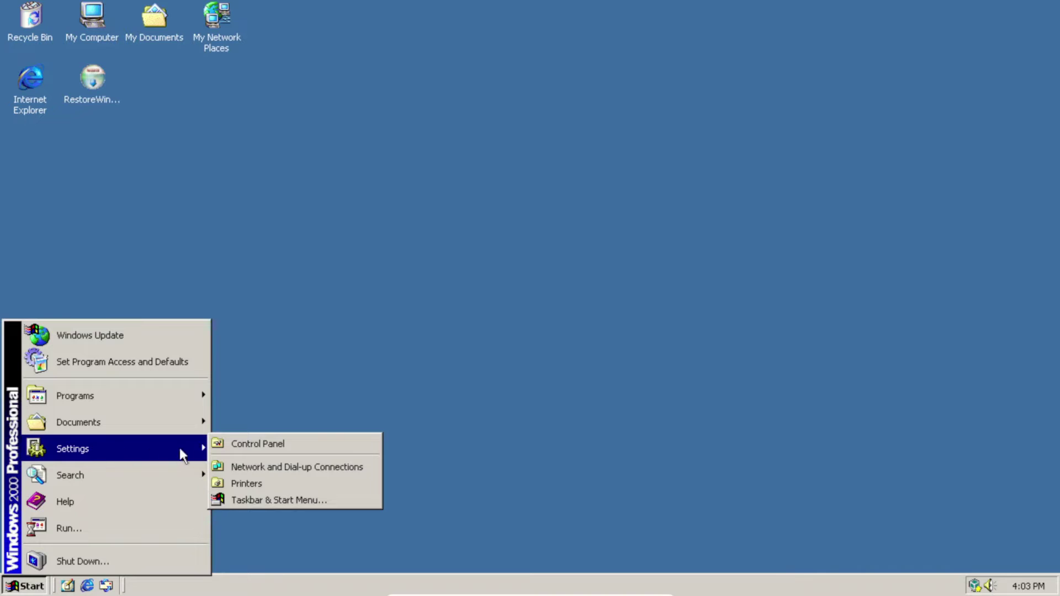
click(270, 444)
click(514, 291)
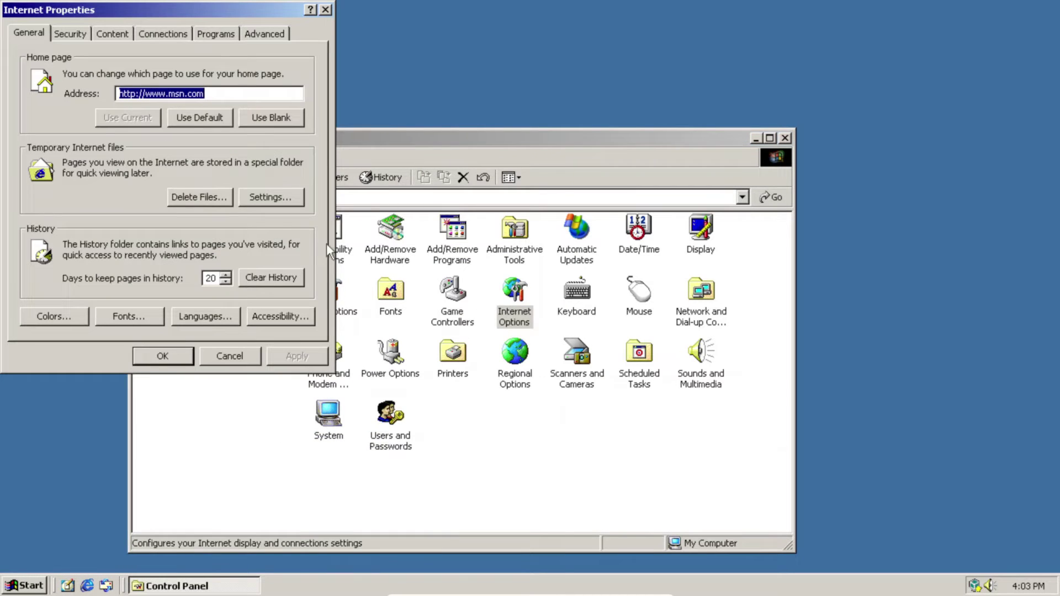
click(165, 36)
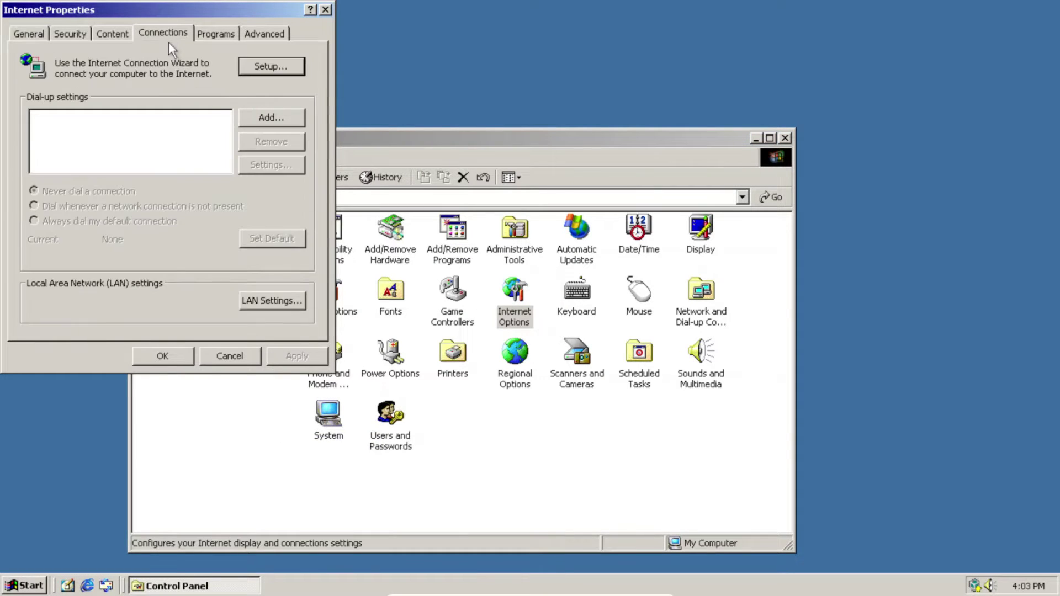
click(272, 301)
click(31, 175)
click(266, 199)
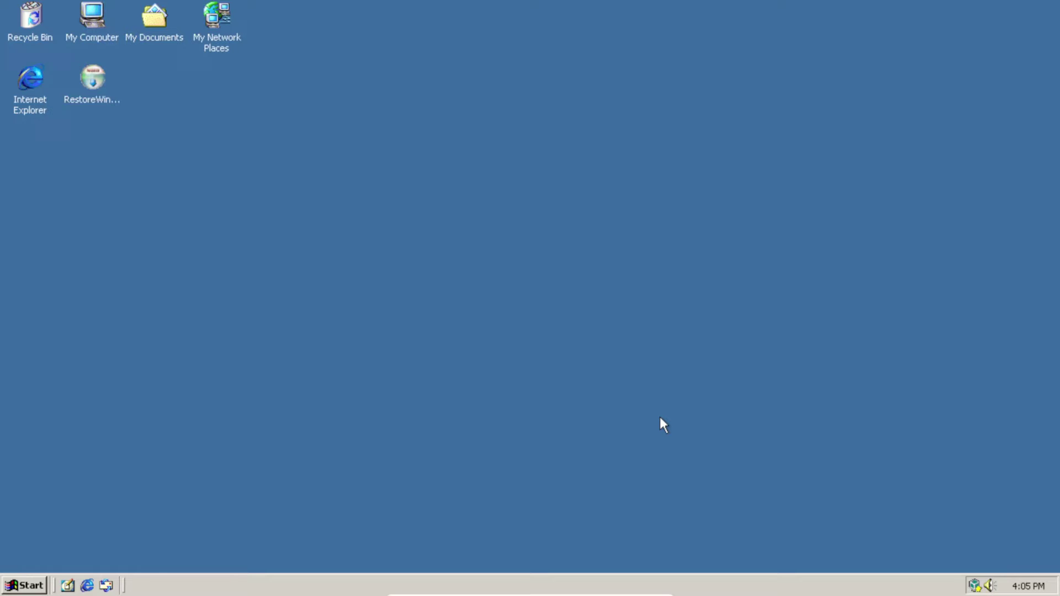
Launch the RestoreWindowsUpdate installer from the desktop and start installing its listed components.
click(93, 83)
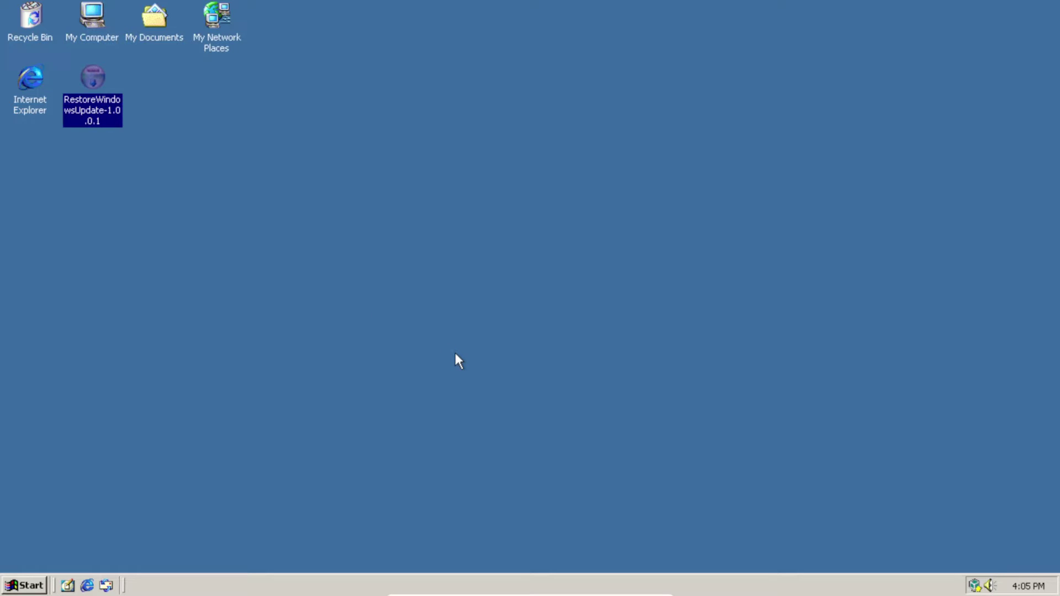
click(158, 213)
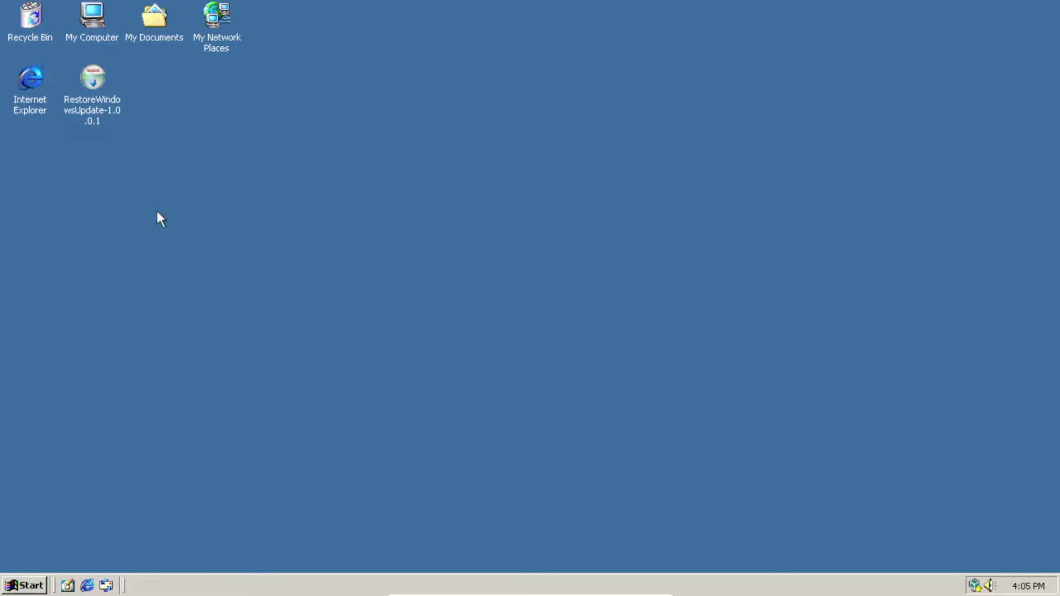
double_click(96, 81)
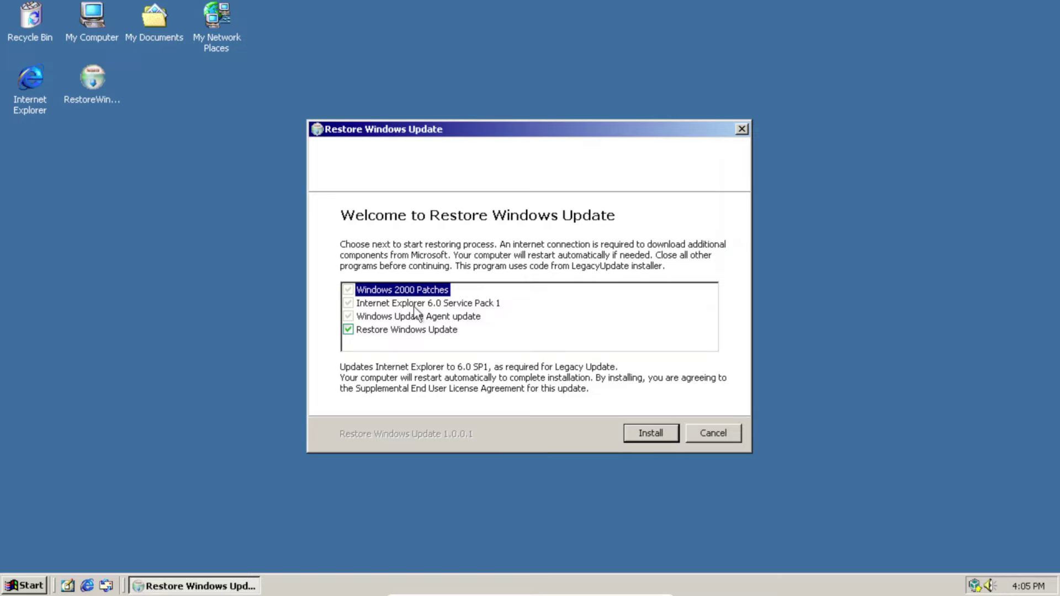
click(650, 433)
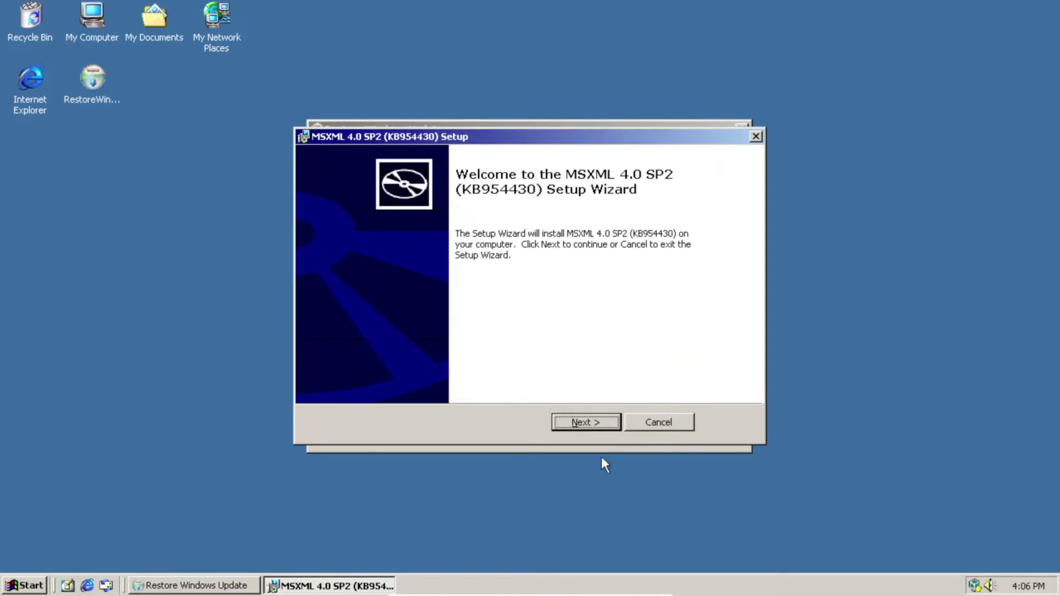
Accept the MSXML 4.0 SP2 license and install it with default settings.
click(582, 421)
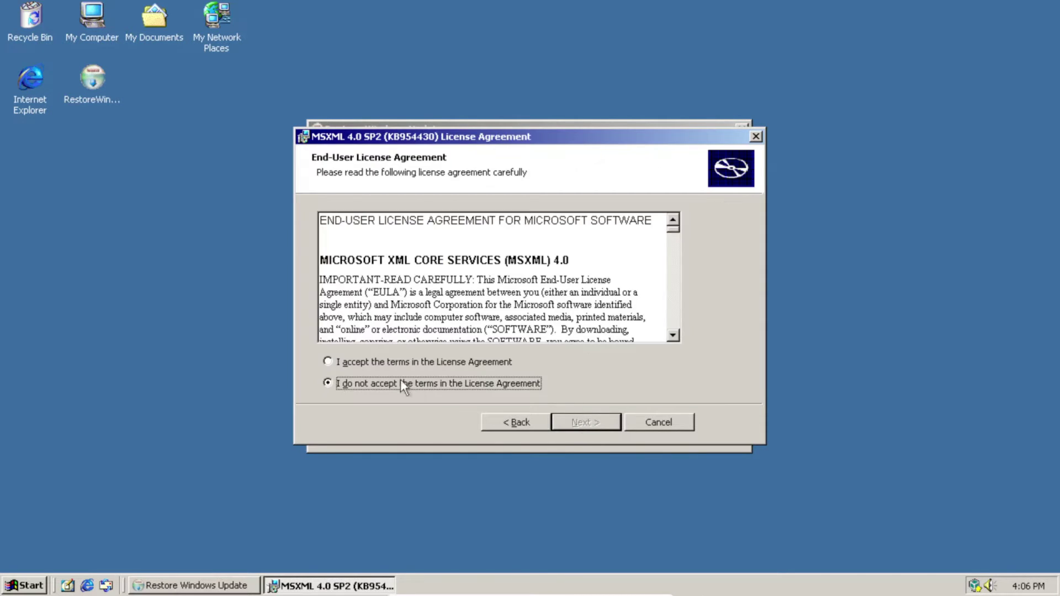
click(334, 362)
click(586, 421)
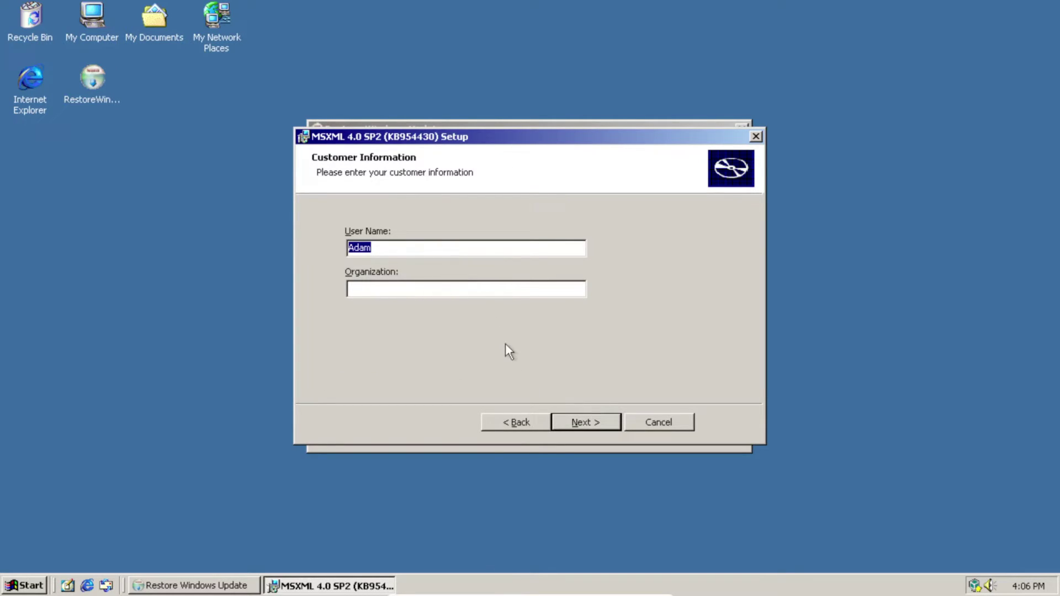
click(585, 423)
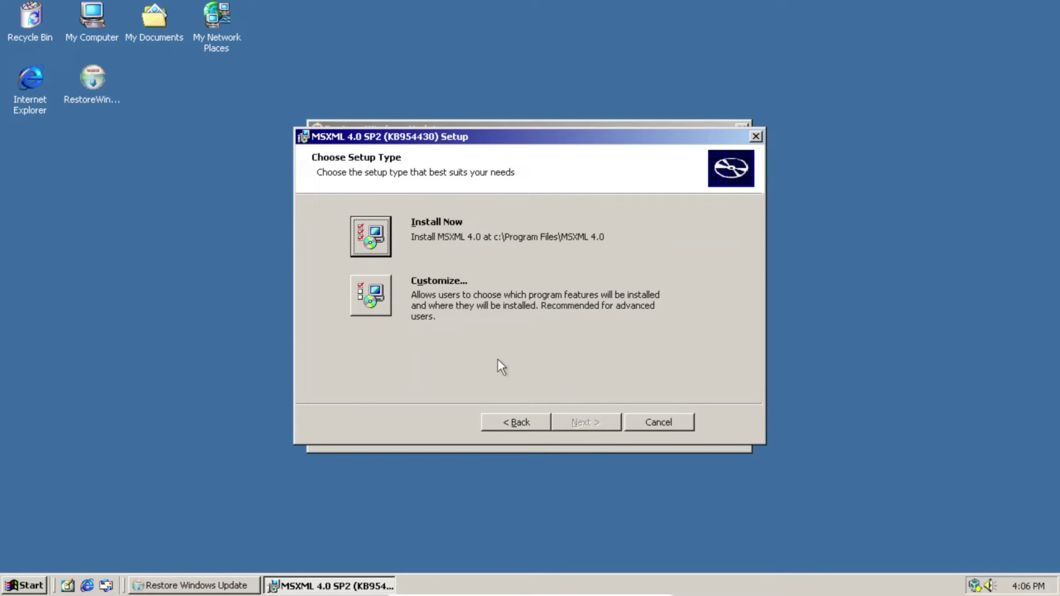
click(367, 235)
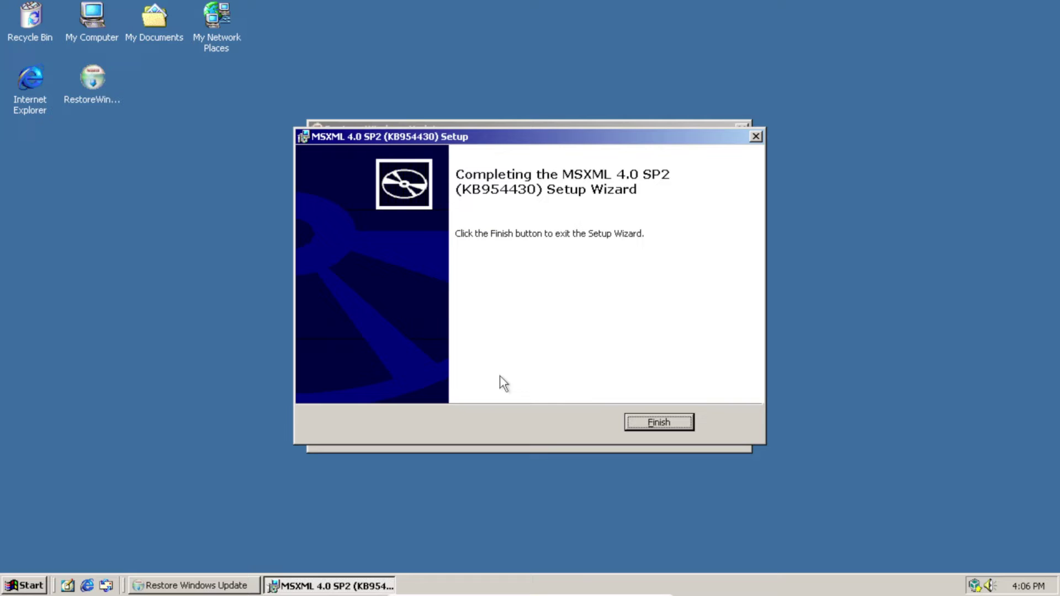
Finish MSXML setup, dismiss the muweb.dll registration message, and close Getting Started with Windows 2000.
click(659, 423)
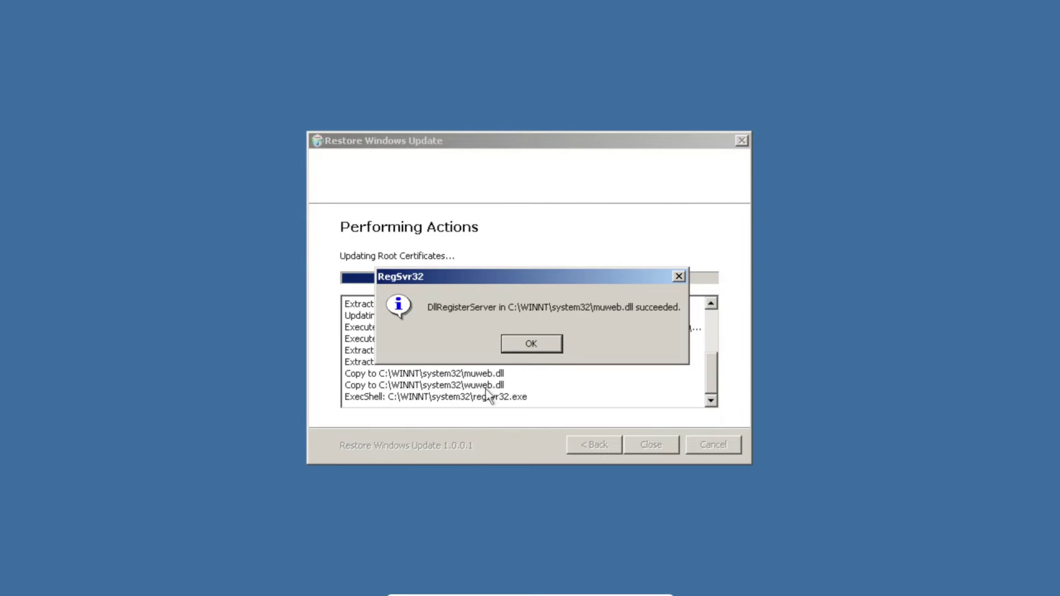
click(526, 346)
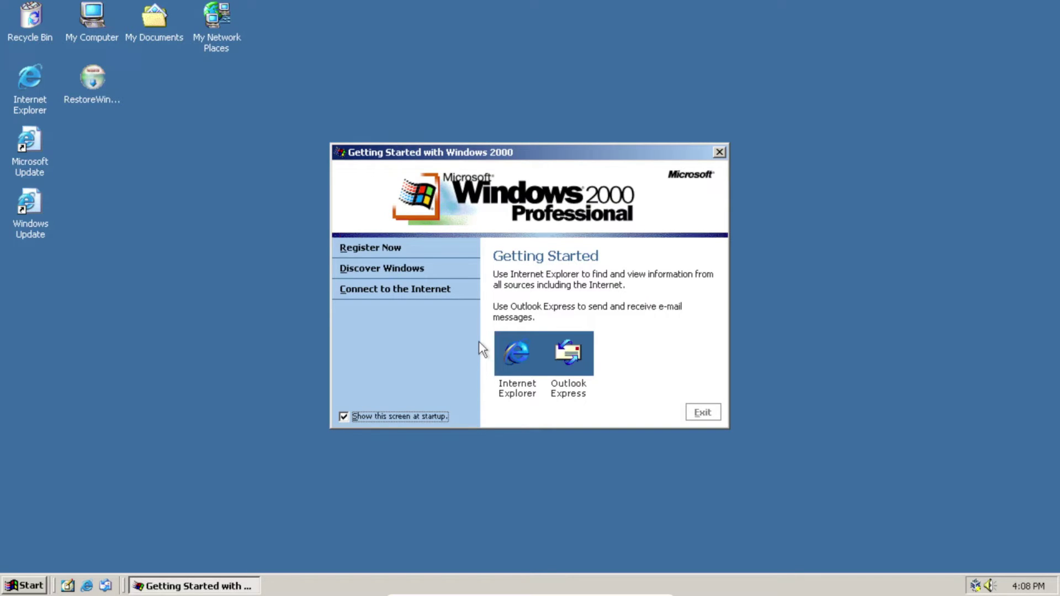
key(alt+F4)
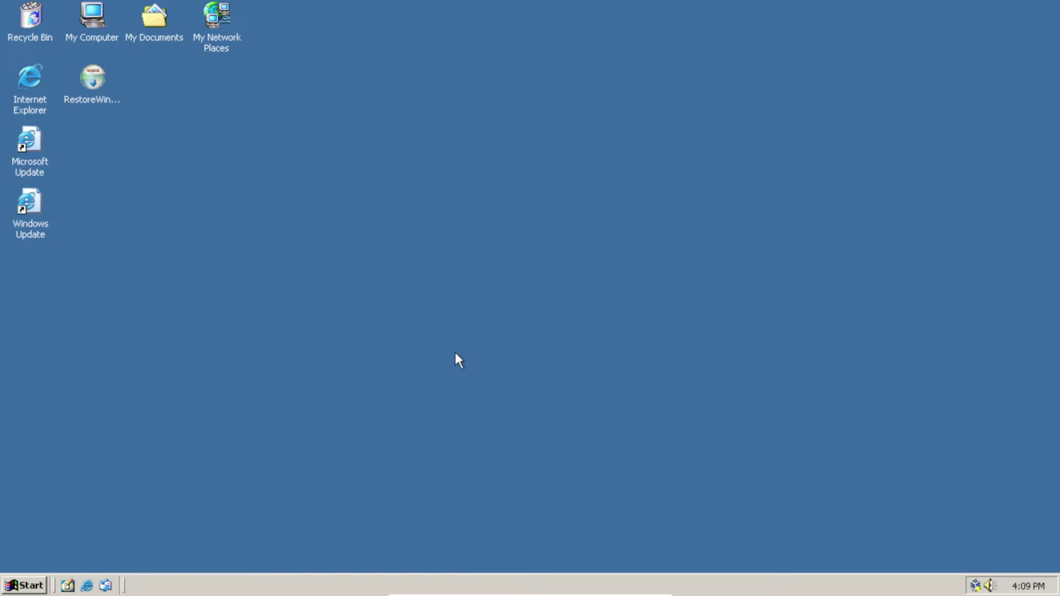
Open the Microsoft Update desktop shortcut, continue past the license review, and choose Check for Updates.
double_click(31, 144)
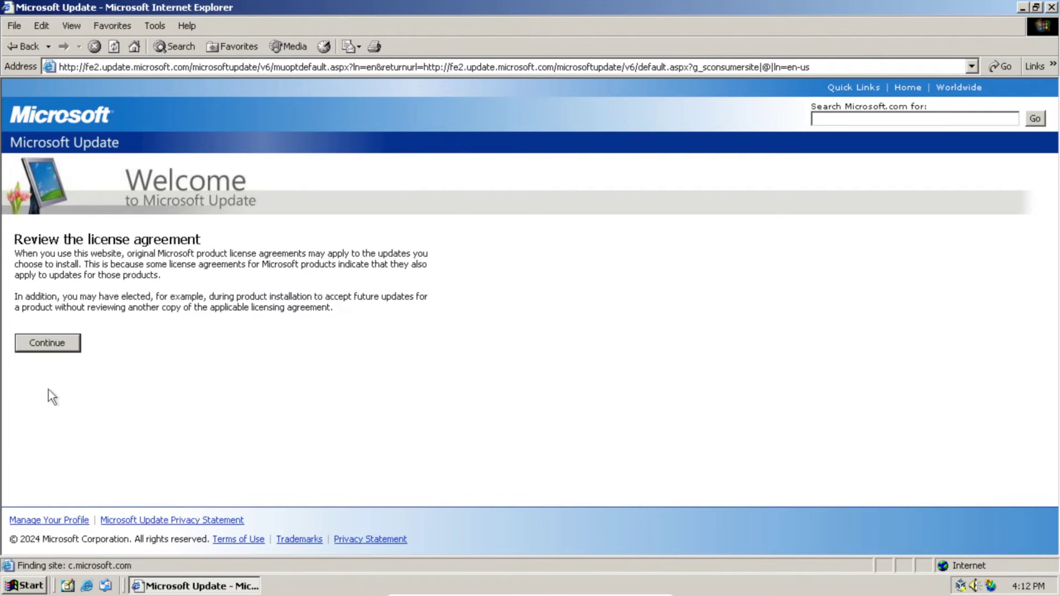
click(46, 347)
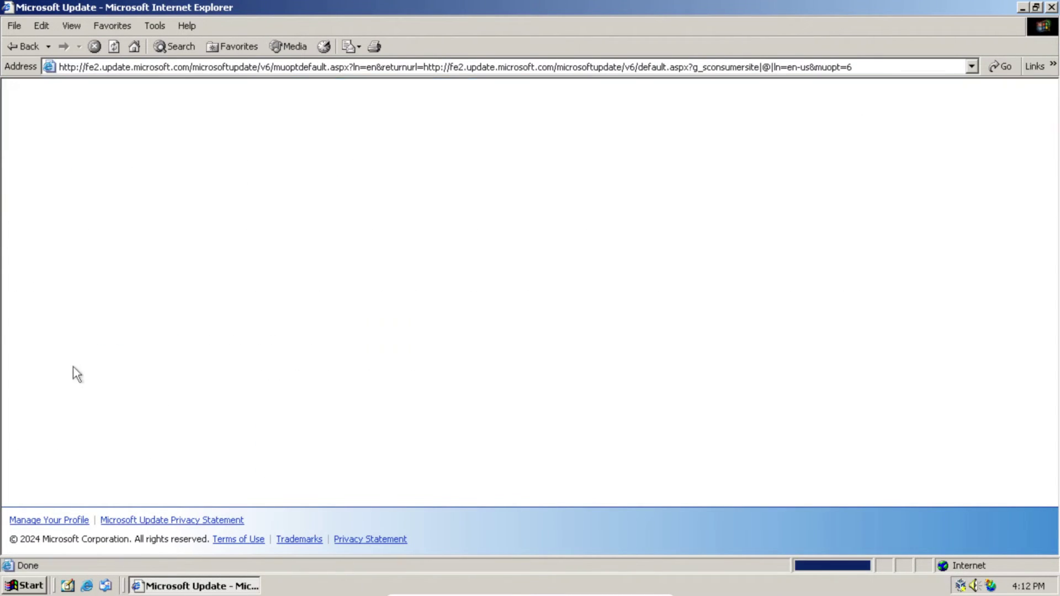
click(60, 370)
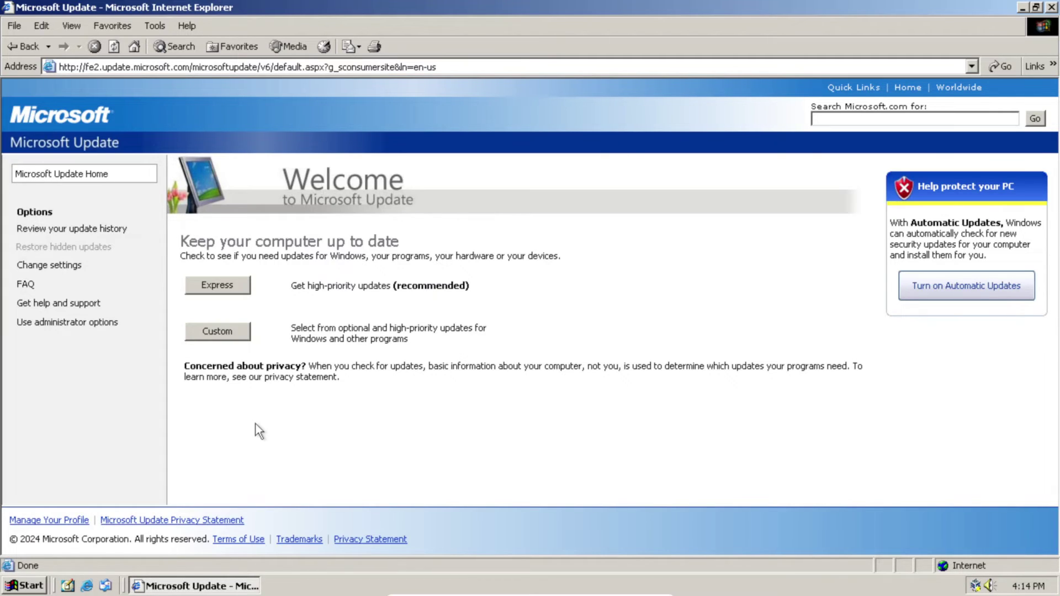
Run a Custom scan, install the required BITS 2.0 and Windows Installer 3.1 upgrades, and restart.
click(219, 334)
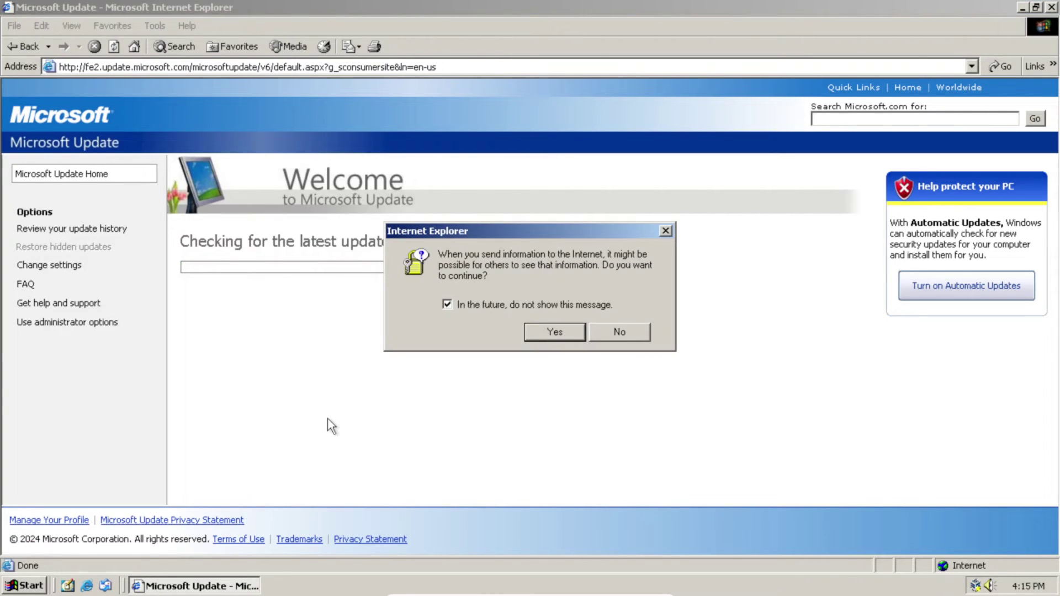
click(553, 332)
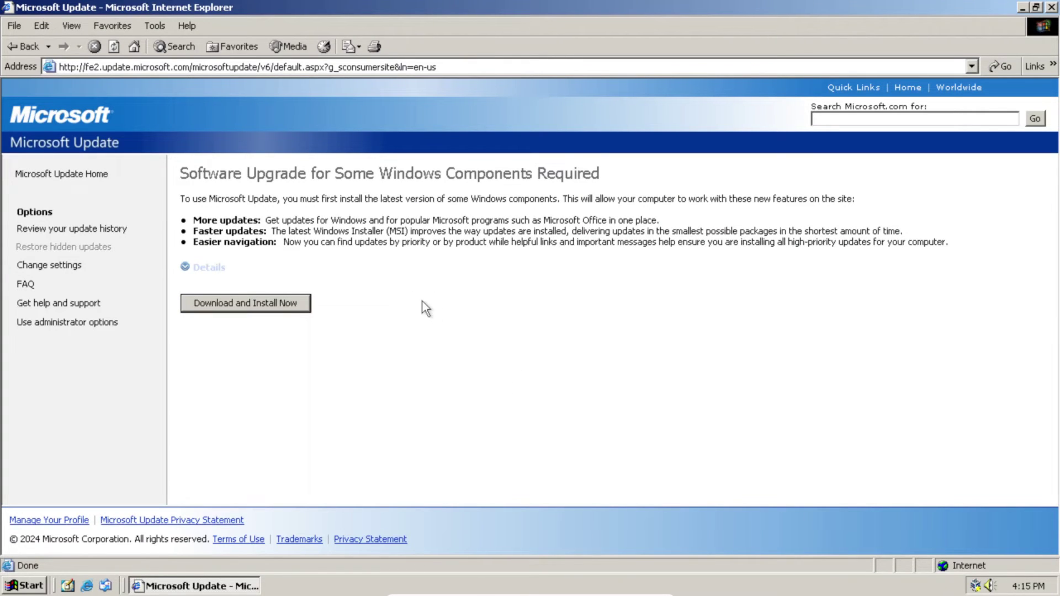
click(212, 268)
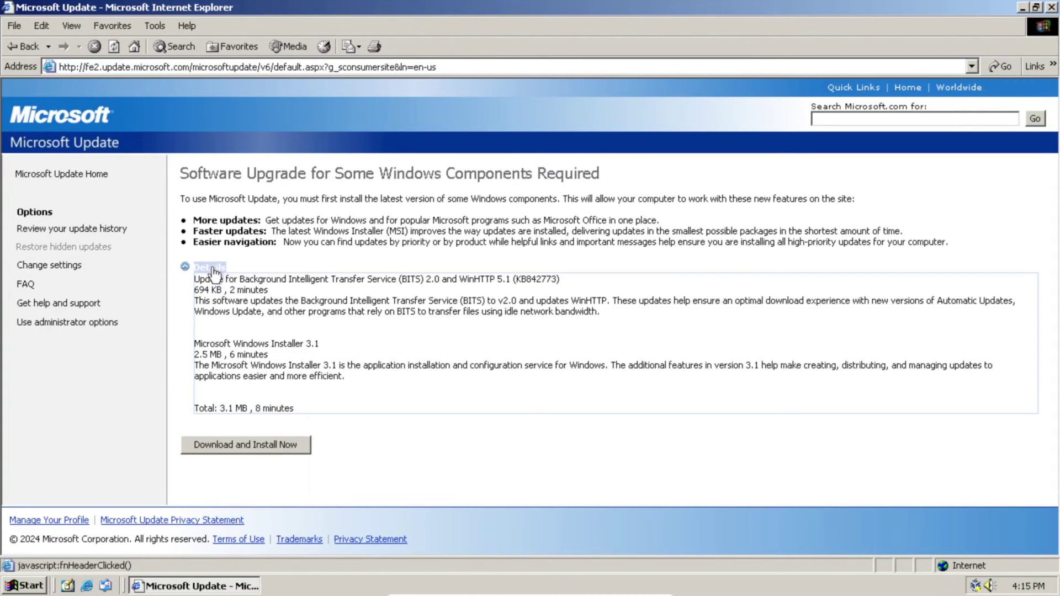
click(226, 446)
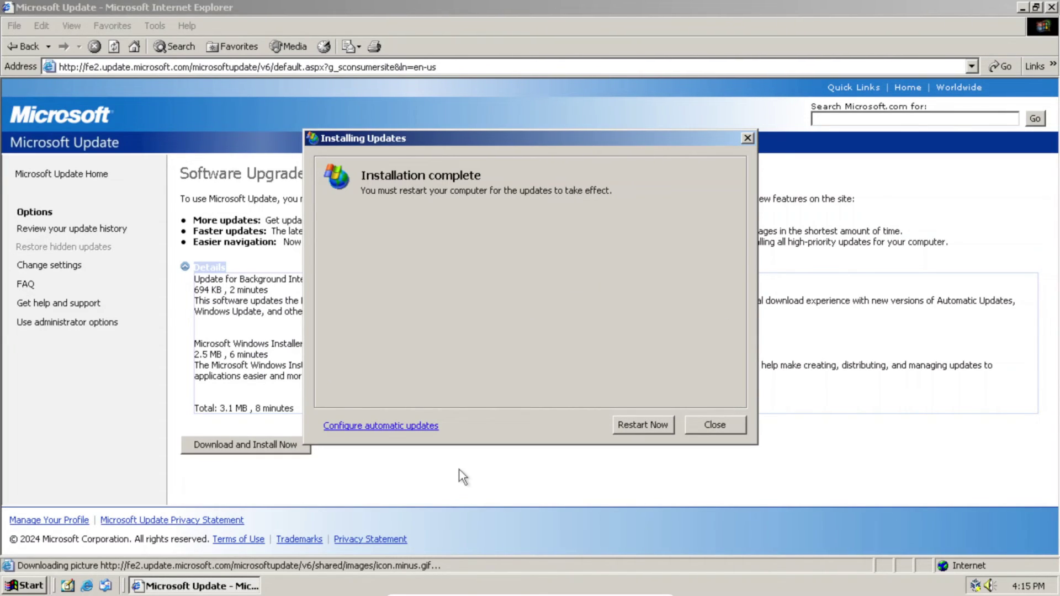
click(634, 428)
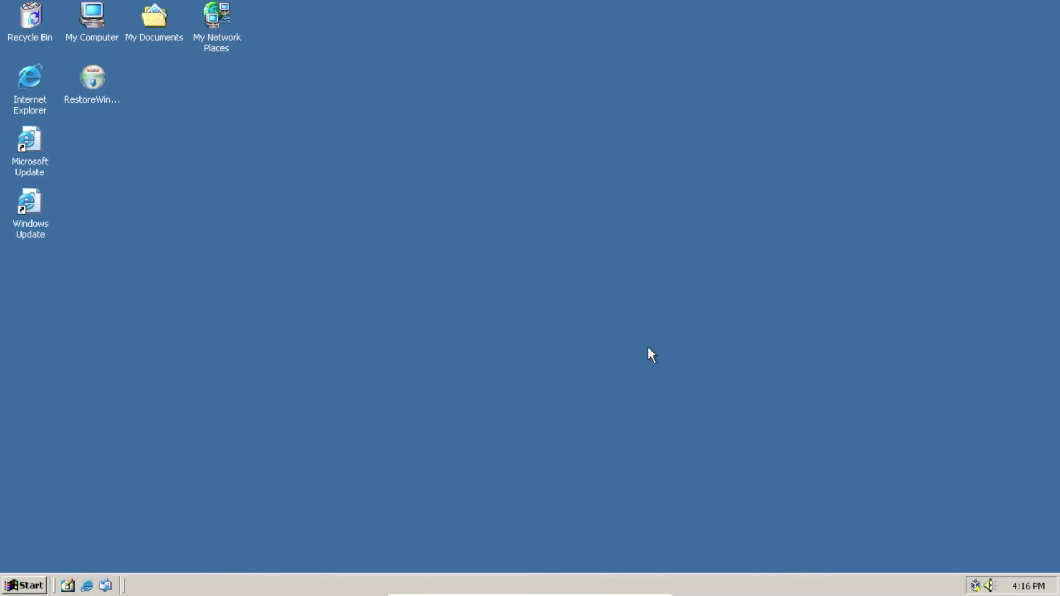
Reopen Microsoft Update from the desktop shortcut and run a Custom scan.
double_click(29, 147)
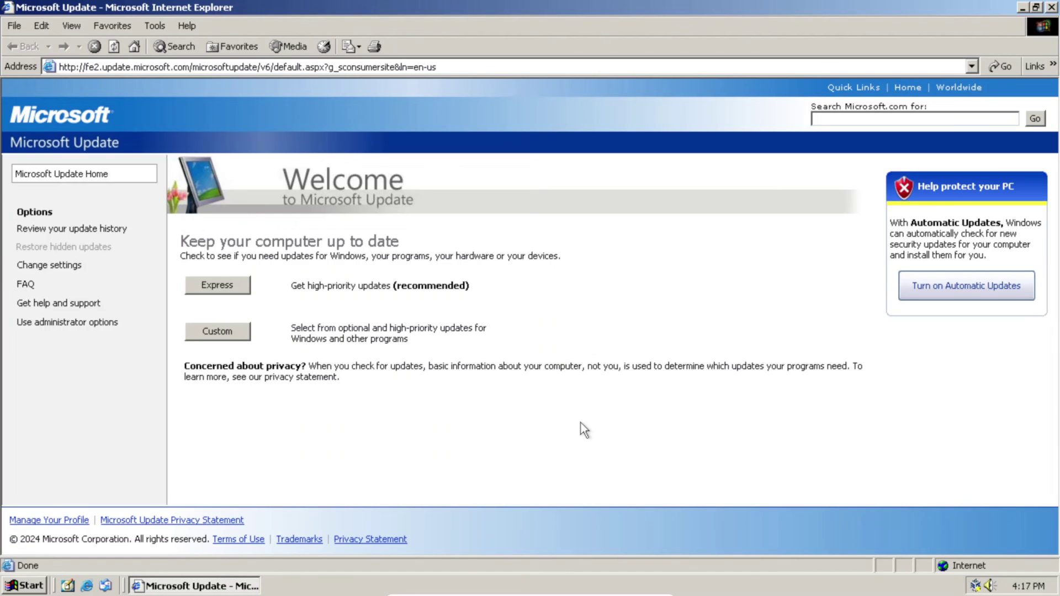
click(210, 338)
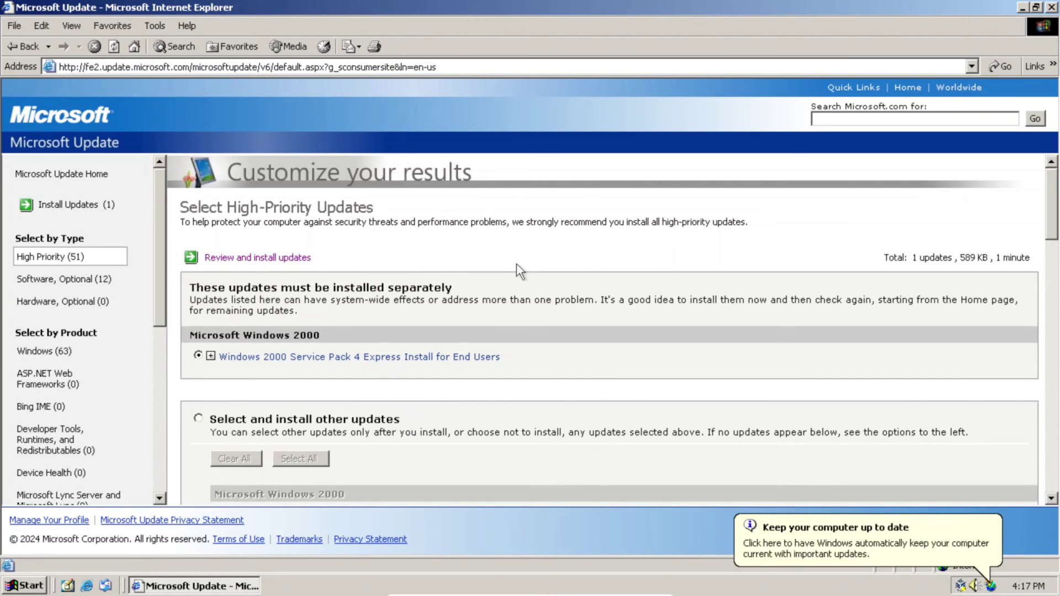
drag(1052, 211, 1019, 182)
Browse the 12 optional software updates, then display the 51 high-priority updates.
click(31, 280)
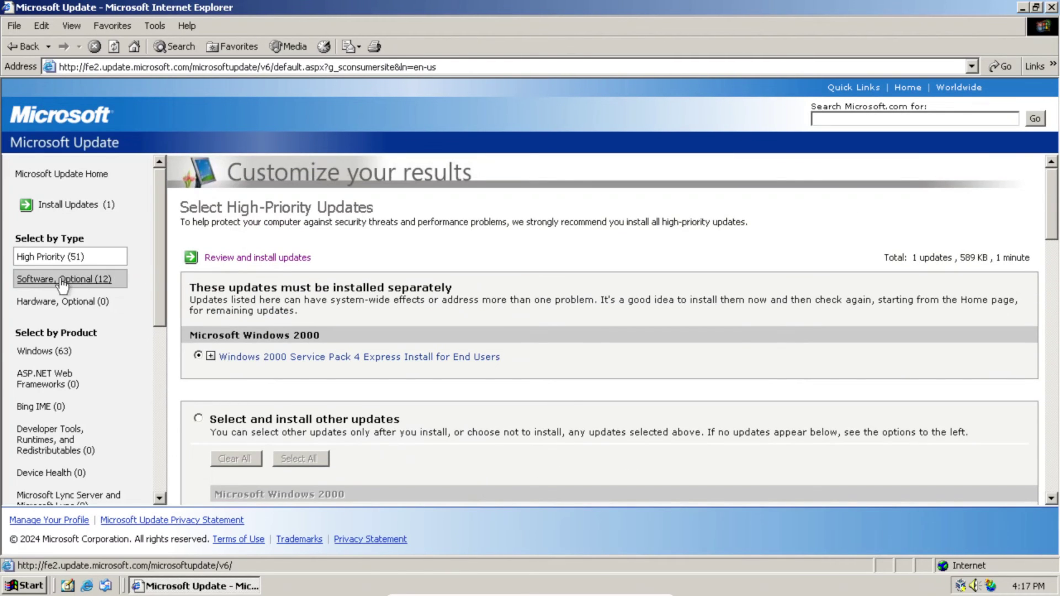
scroll(241, 229, down, 10)
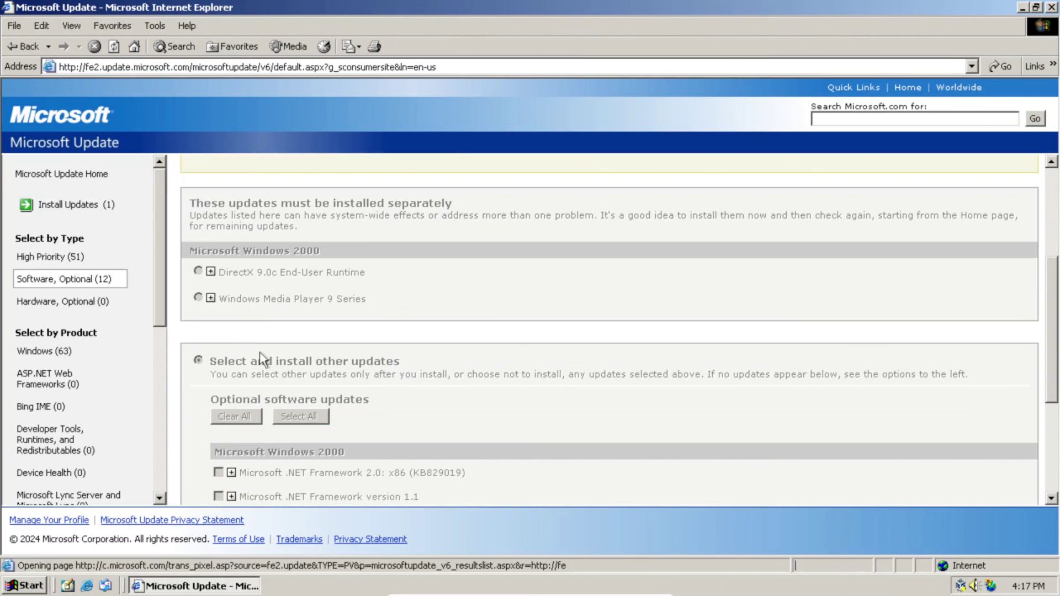
scroll(281, 409, up, 9)
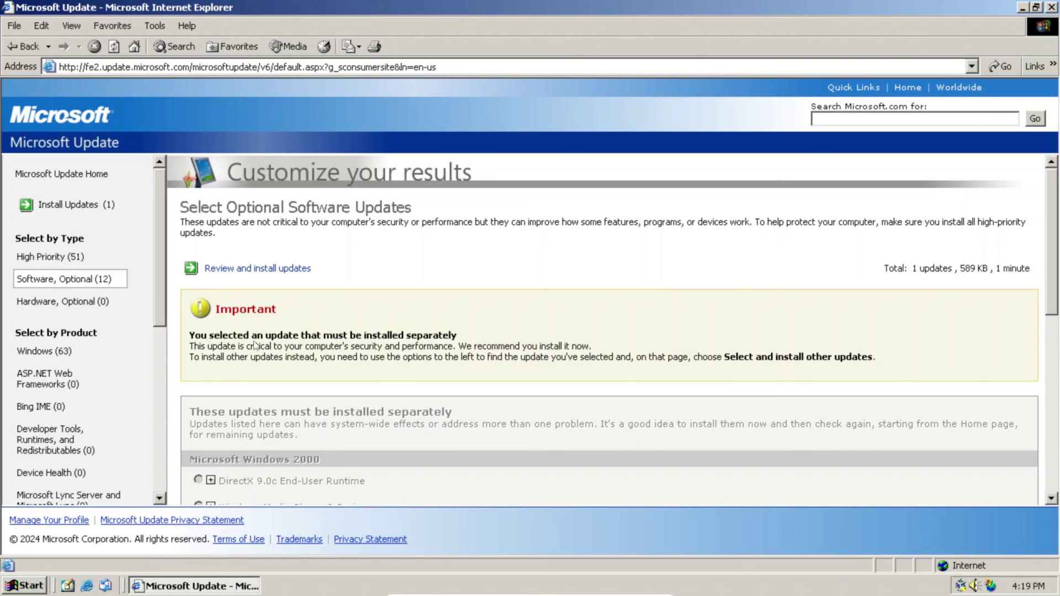
drag(159, 305, 156, 388)
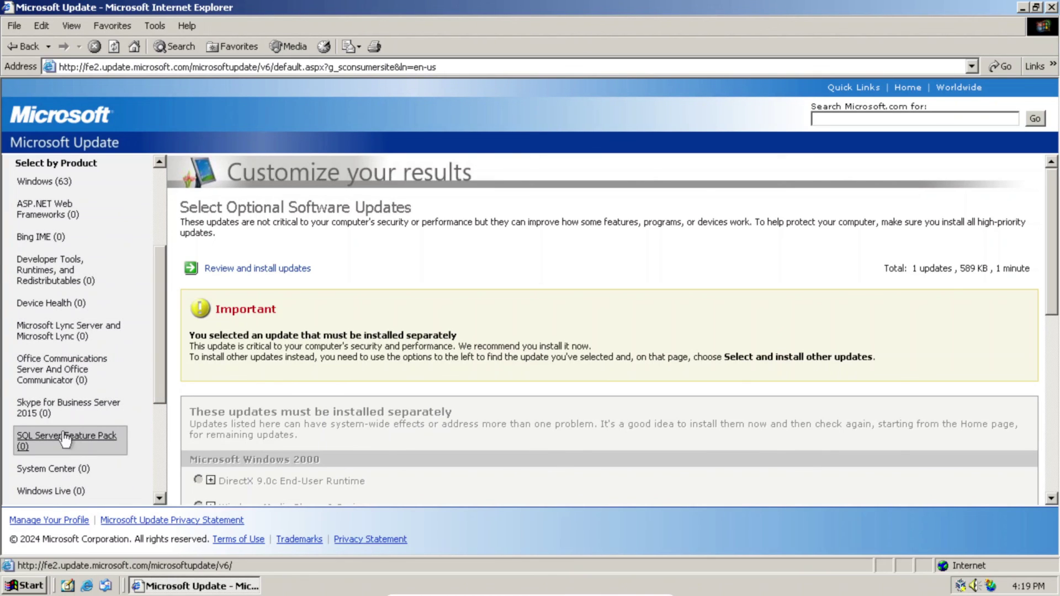
scroll(66, 440, up, 5)
click(99, 257)
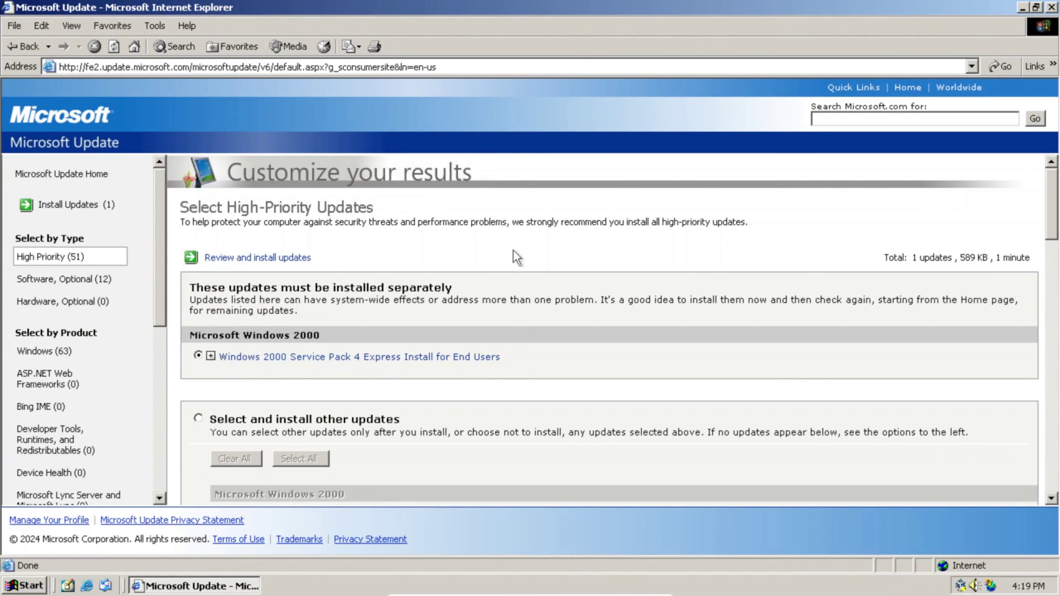